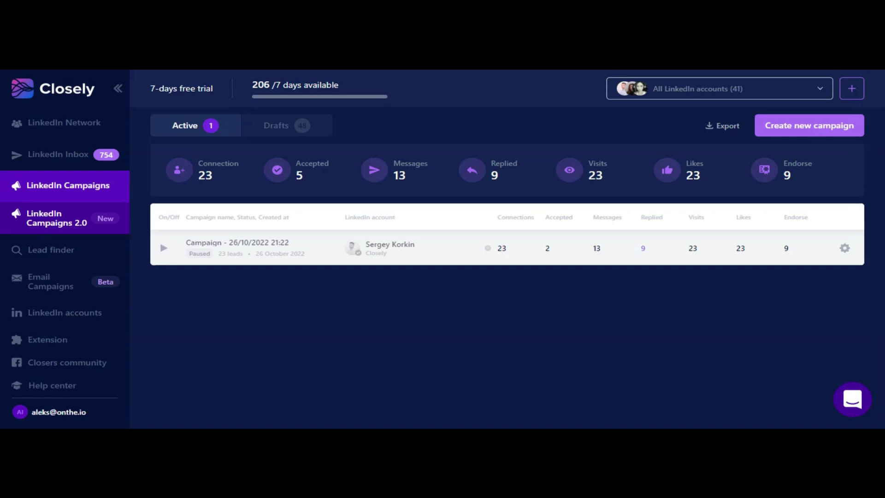
- Switch to LinkedIn Campaigns 2.0 and close the example step sequence window
{"action": "left_click", "coordinate": [57, 224]}
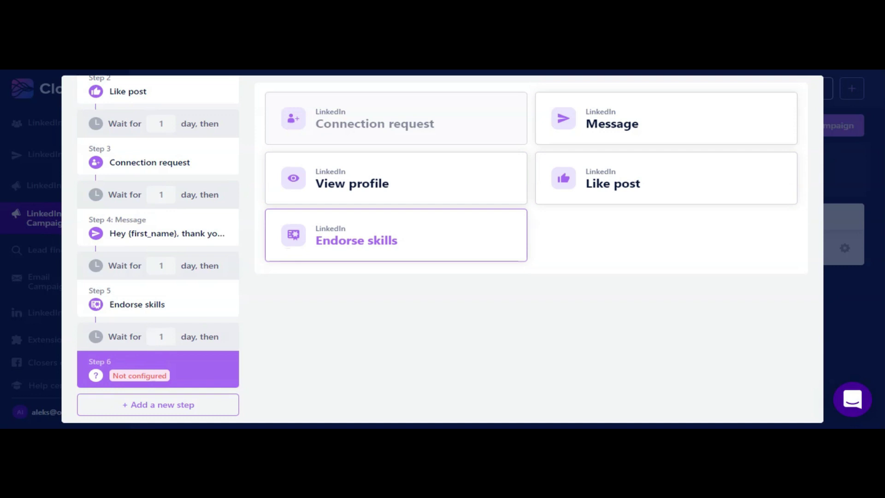
{"action": "key", "text": "Escape"}
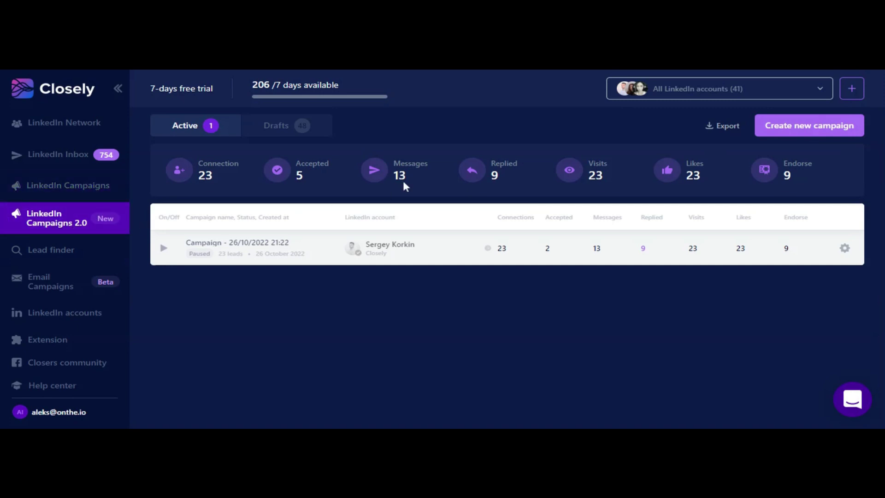
- Create LinkedIn campaign '1' with the chosen account and a pasted LinkedIn search URL audience
{"action": "left_click", "coordinate": [837, 125]}
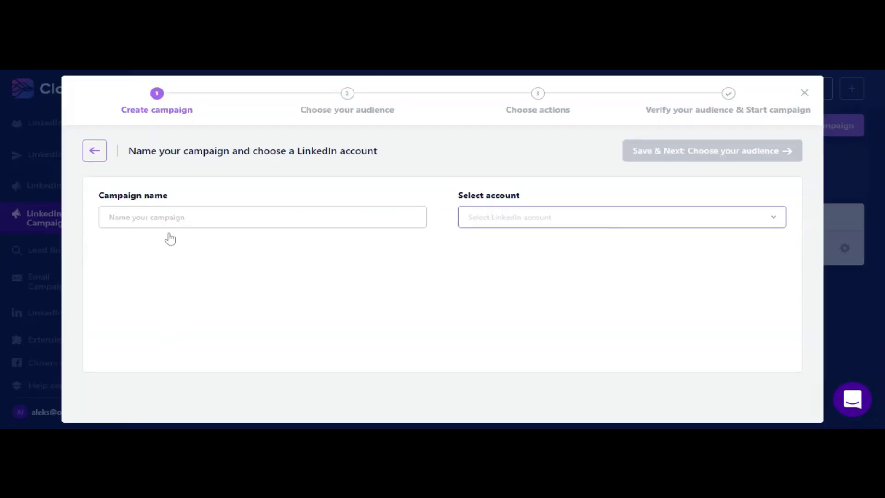
{"action": "type", "text": "1"}
{"action": "left_click", "coordinate": [522, 224]}
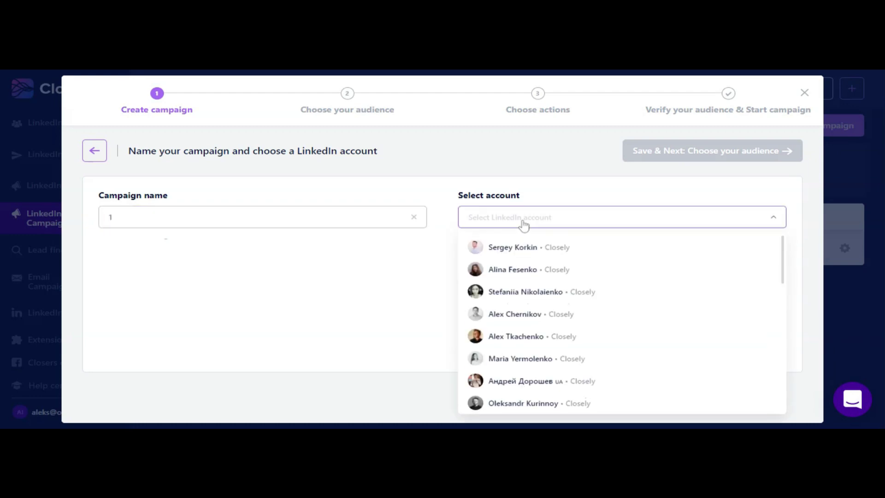
{"action": "left_click", "coordinate": [612, 273]}
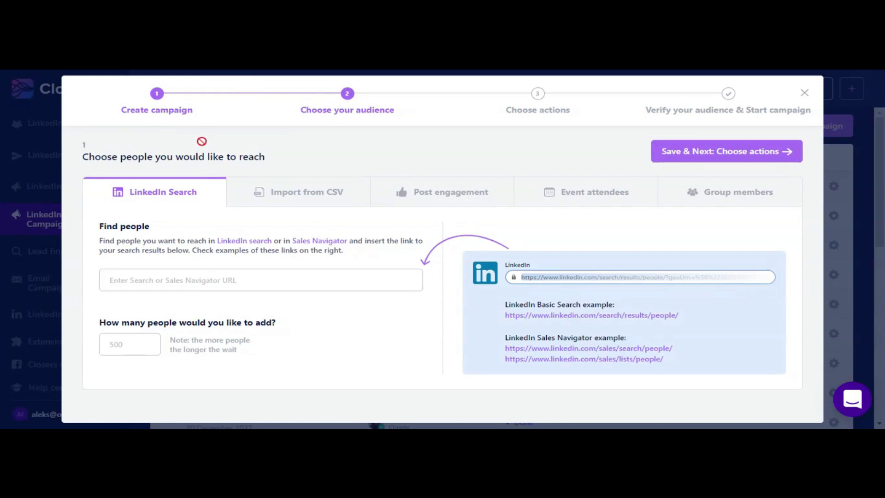
{"action": "left_click", "coordinate": [176, 277]}
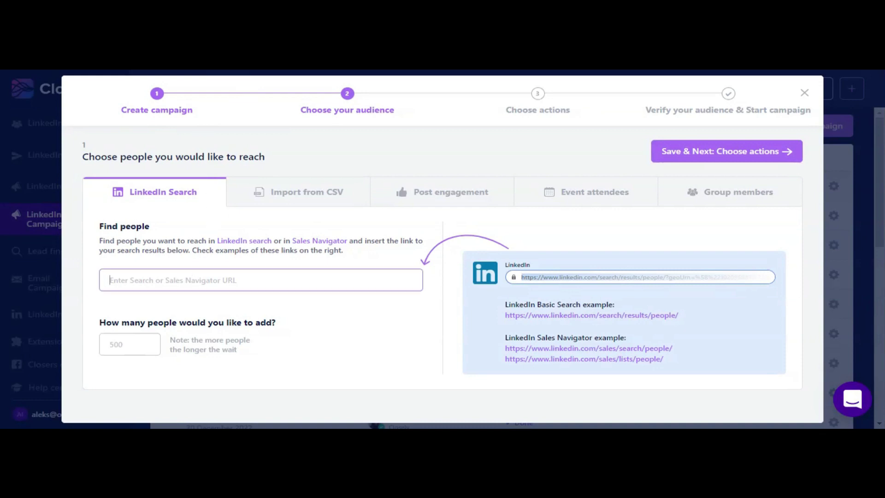
{"action": "key", "text": "ctrl+v"}
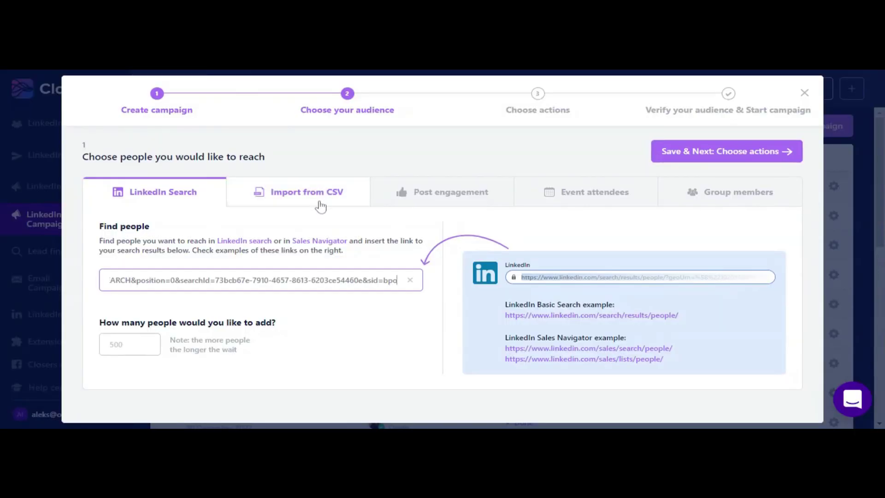
- Browse the Import from CSV, Post engagement, Event attendees and Group members audience options
{"action": "left_click", "coordinate": [321, 207]}
{"action": "left_click", "coordinate": [321, 207]}
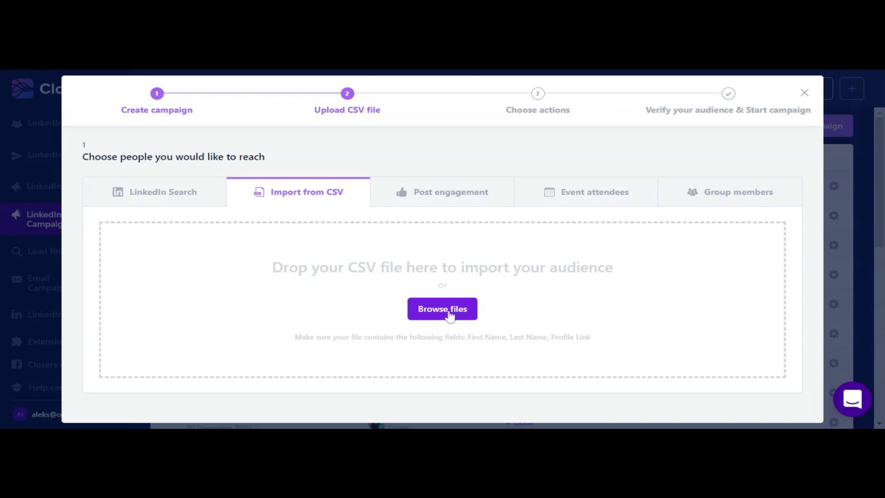
{"action": "left_click", "coordinate": [441, 195]}
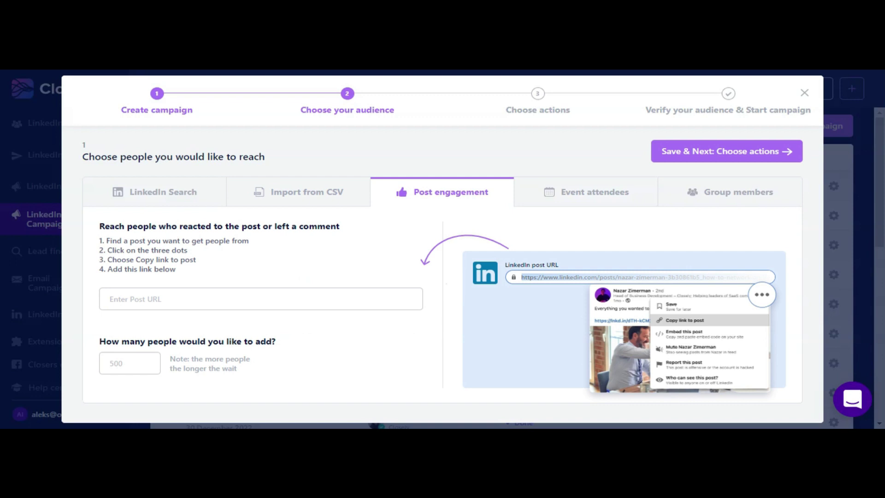
{"action": "left_click", "coordinate": [575, 190]}
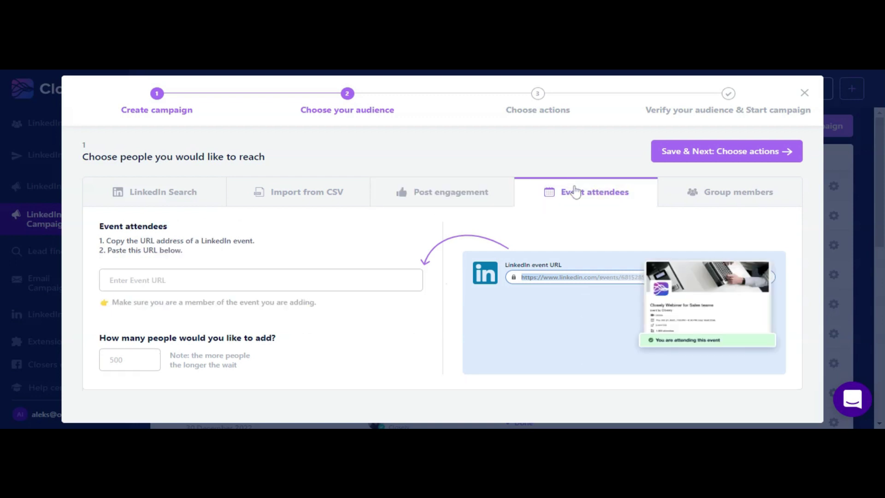
{"action": "left_click", "coordinate": [713, 198]}
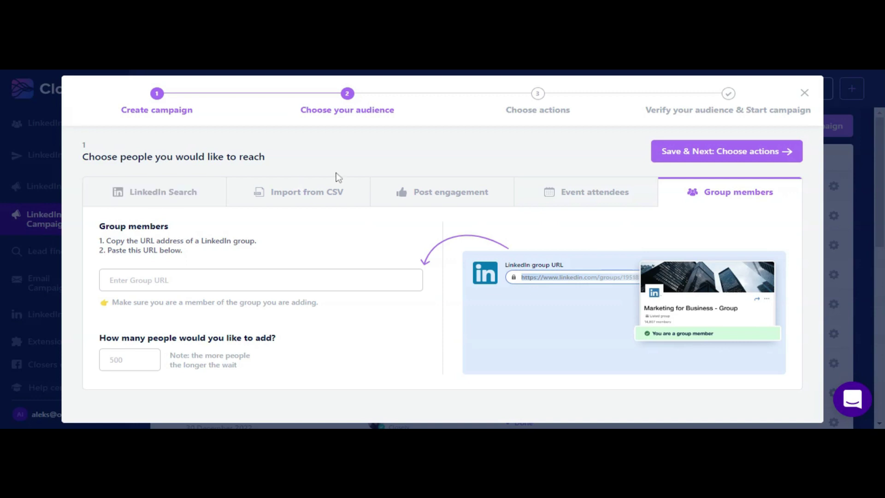
- Set the campaign steps to Like post, View profile, Connection request and Message
{"action": "left_click", "coordinate": [720, 156]}
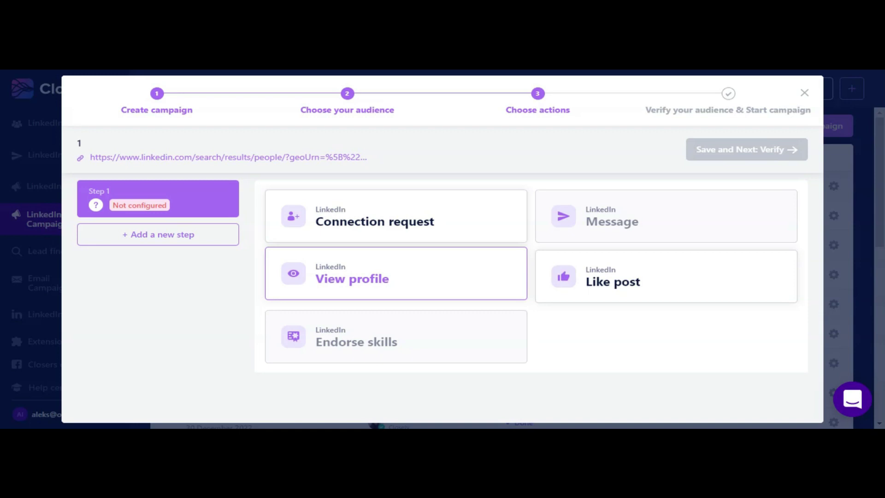
{"action": "left_click", "coordinate": [634, 282]}
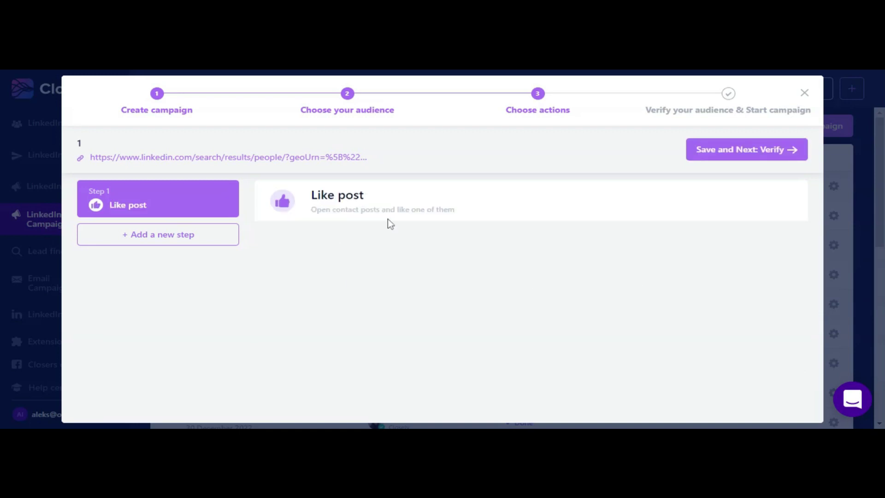
{"action": "left_click", "coordinate": [164, 236]}
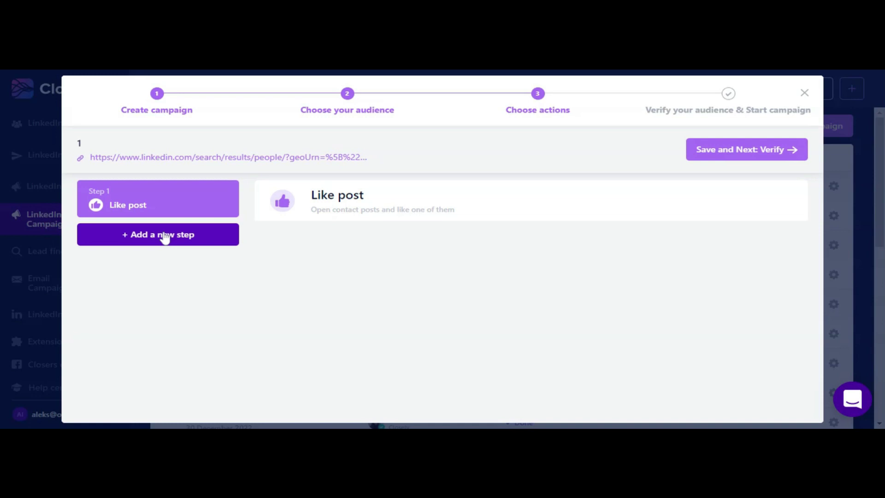
{"action": "left_click", "coordinate": [364, 282]}
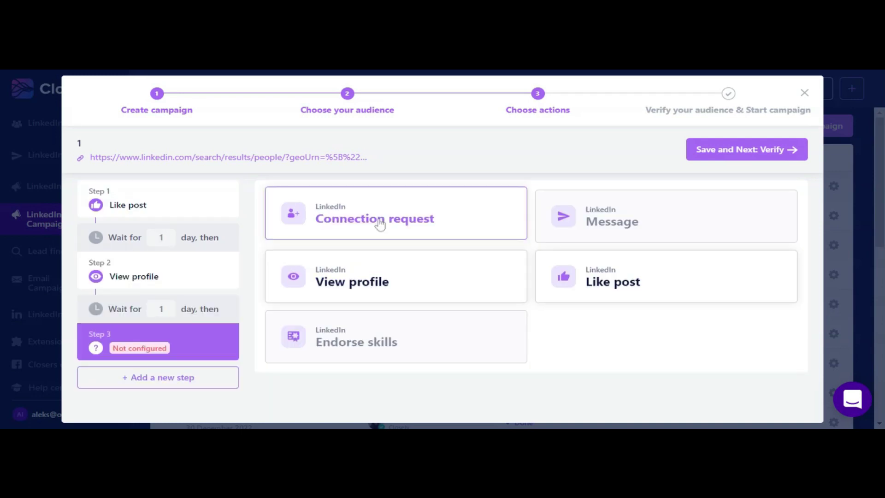
{"action": "left_click", "coordinate": [379, 224]}
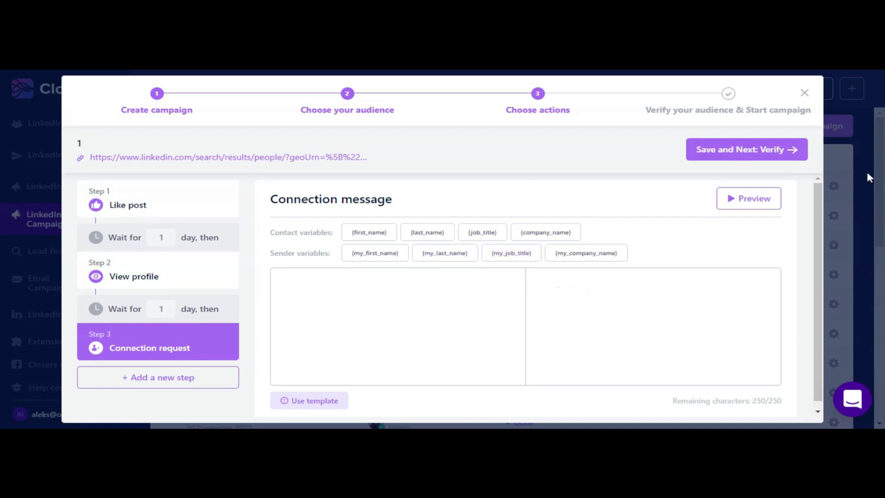
{"action": "left_click", "coordinate": [174, 388]}
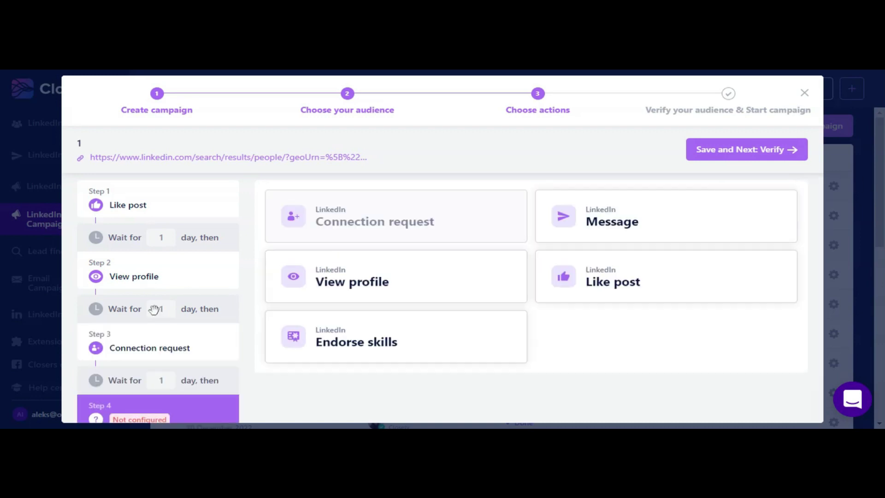
{"action": "left_click", "coordinate": [616, 226]}
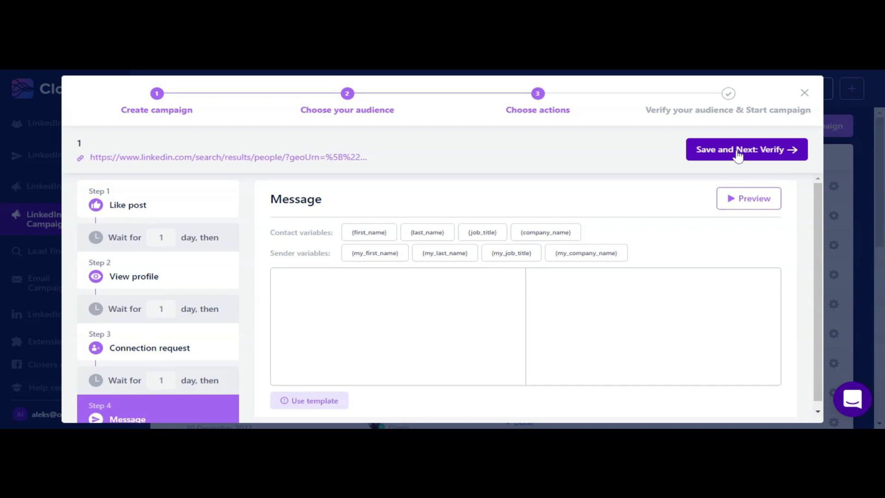
- Save campaign 1 and proceed to the Verify step
{"action": "left_click", "coordinate": [795, 152]}
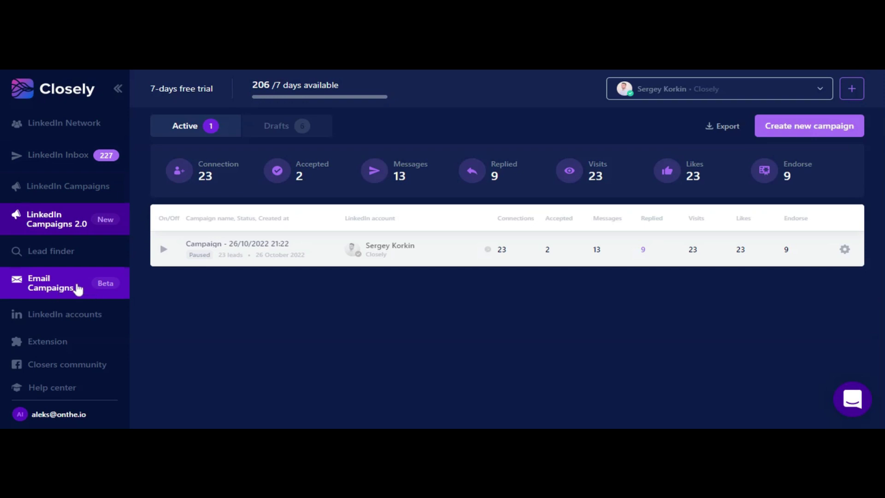
- Open Email Campaigns and inspect the sending account's settings on the Accounts tab
{"action": "left_click", "coordinate": [42, 289]}
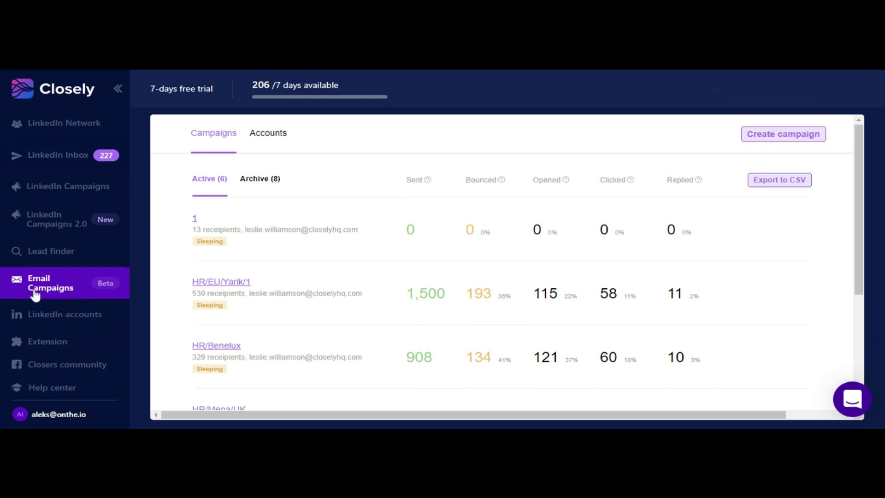
{"action": "left_click", "coordinate": [271, 140]}
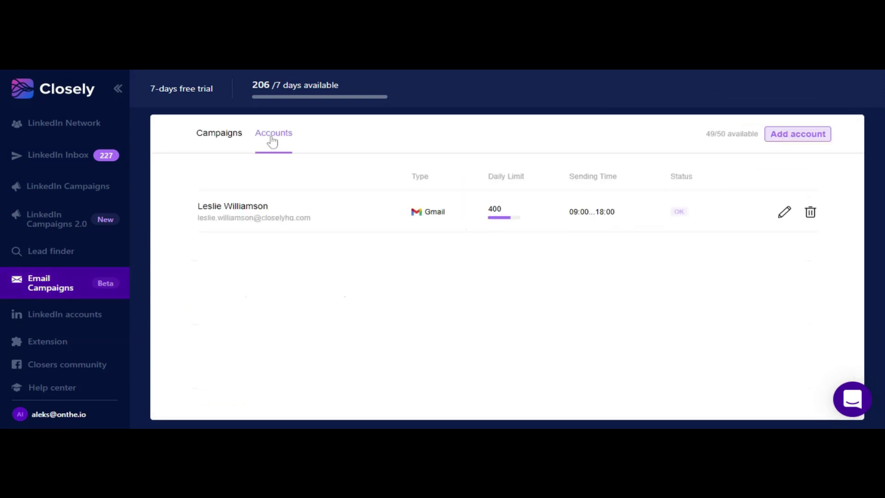
{"action": "left_click", "coordinate": [785, 213]}
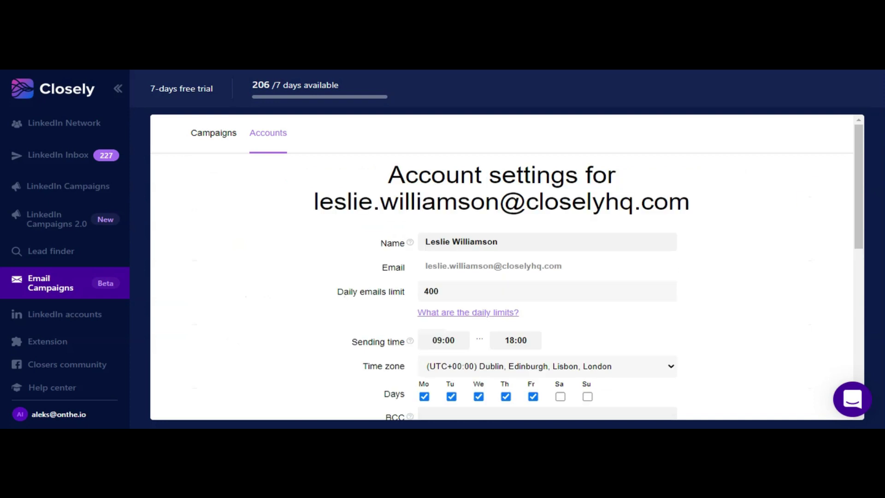
{"action": "mouse_move", "coordinate": [860, 158]}
{"action": "left_mouse_down"}
{"action": "mouse_move", "coordinate": [859, 288]}
{"action": "mouse_move", "coordinate": [864, 215]}
{"action": "left_mouse_up"}
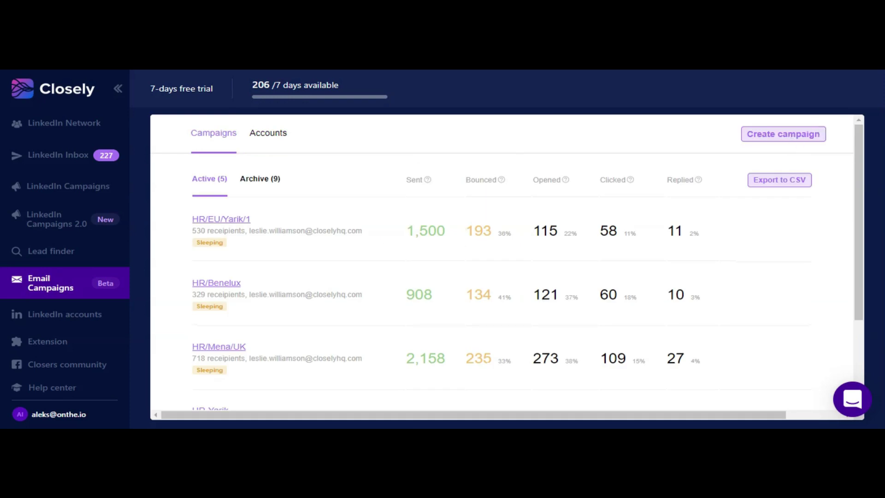
- Create an email campaign named '1' and advance to the recipients step
{"action": "left_click", "coordinate": [784, 133]}
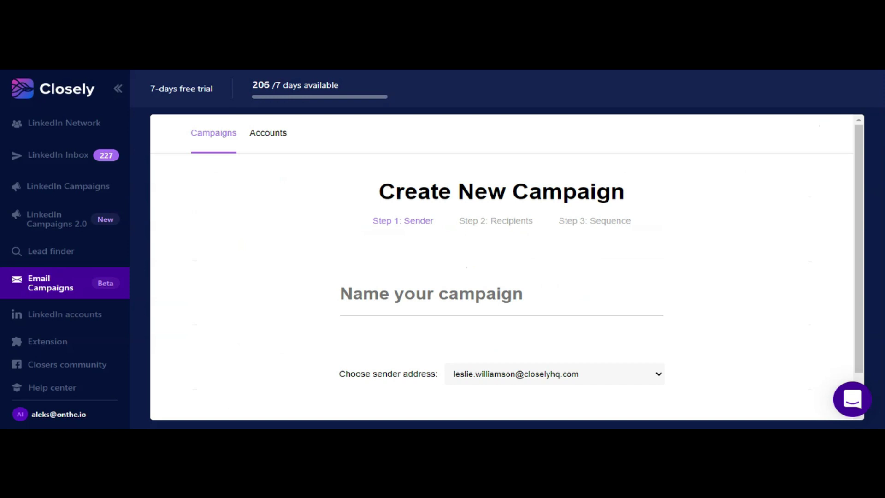
{"action": "type", "text": "1"}
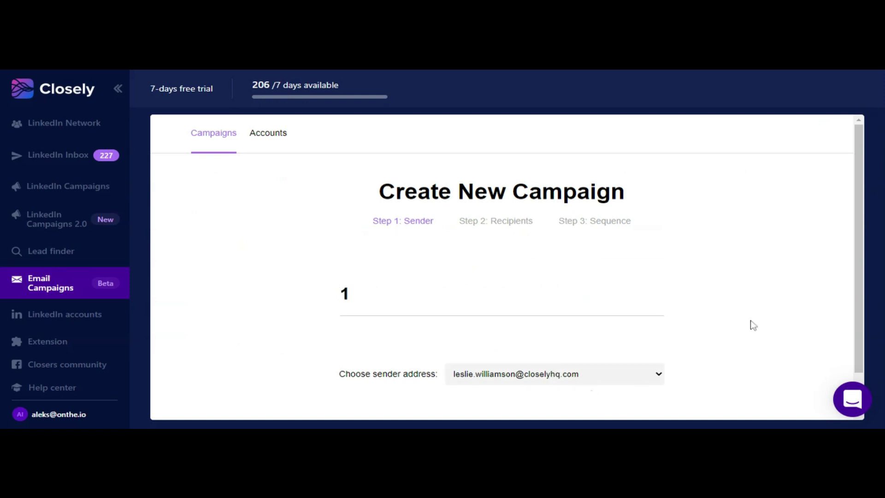
{"action": "key", "text": "Return"}
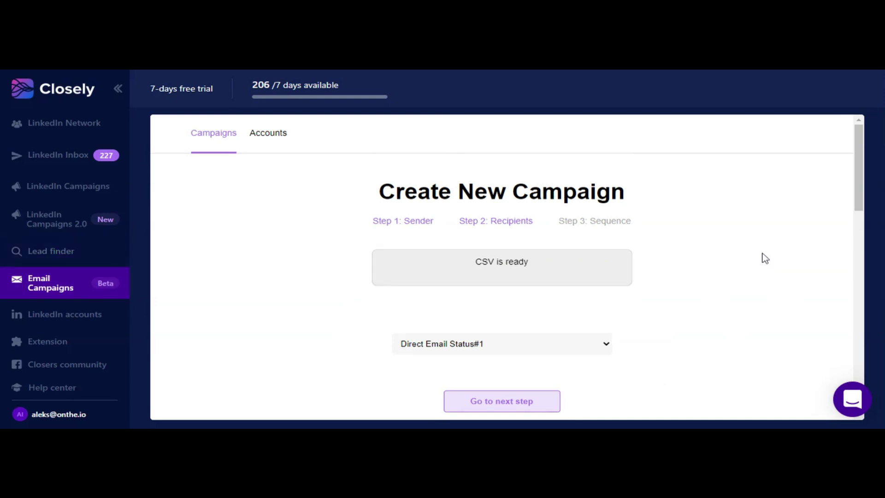
- Insert the {Full Name} variable into Email 2's subject in the email sequence
{"action": "left_click", "coordinate": [516, 403]}
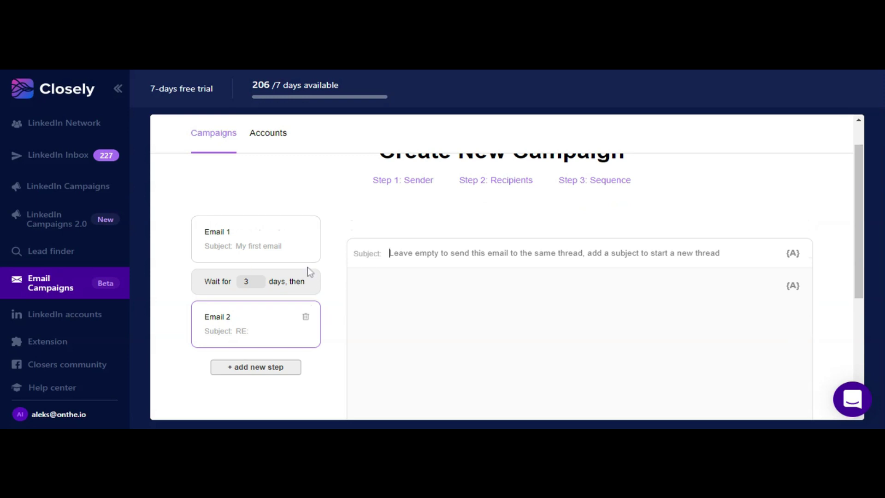
{"action": "left_click", "coordinate": [796, 258]}
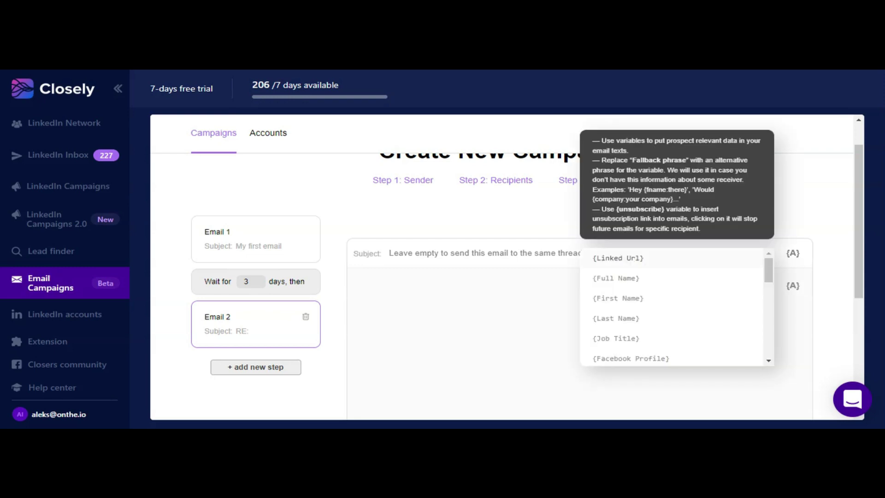
{"action": "left_click", "coordinate": [631, 282]}
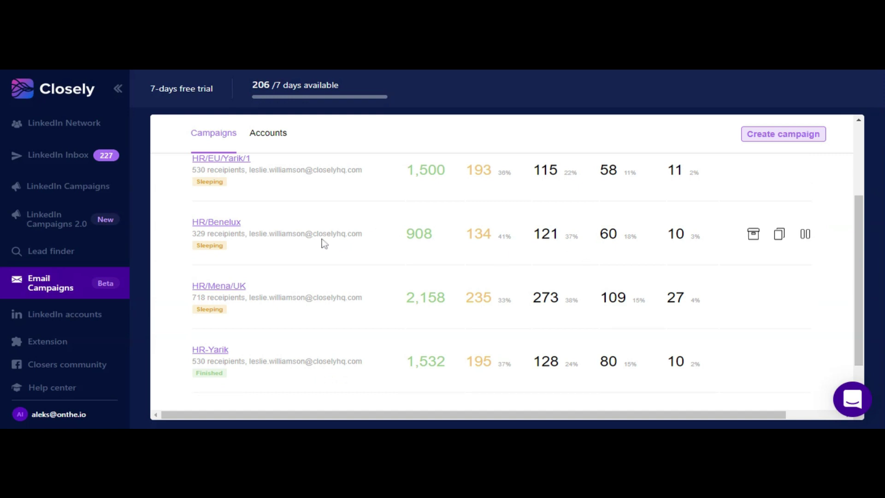
{"action": "left_click", "coordinate": [223, 229]}
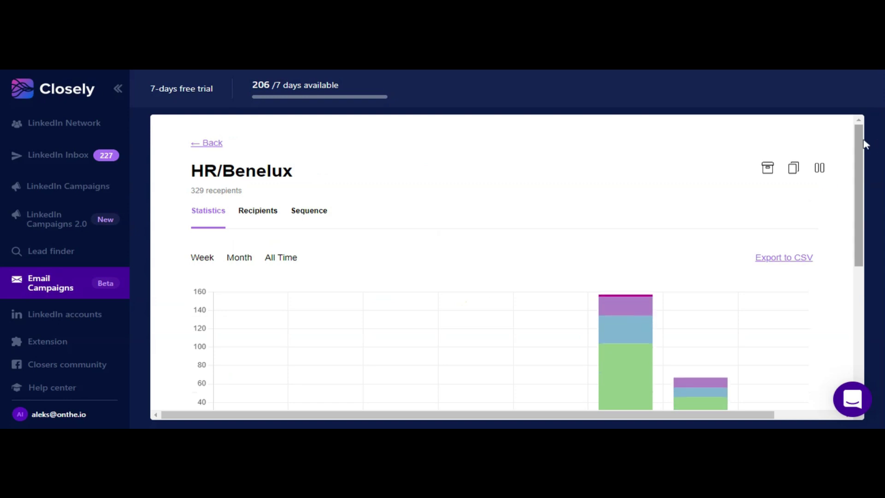
{"action": "scroll", "coordinate": [865, 144], "scroll_direction": "down", "scroll_amount": 5}
{"action": "key", "text": "alt+Left"}
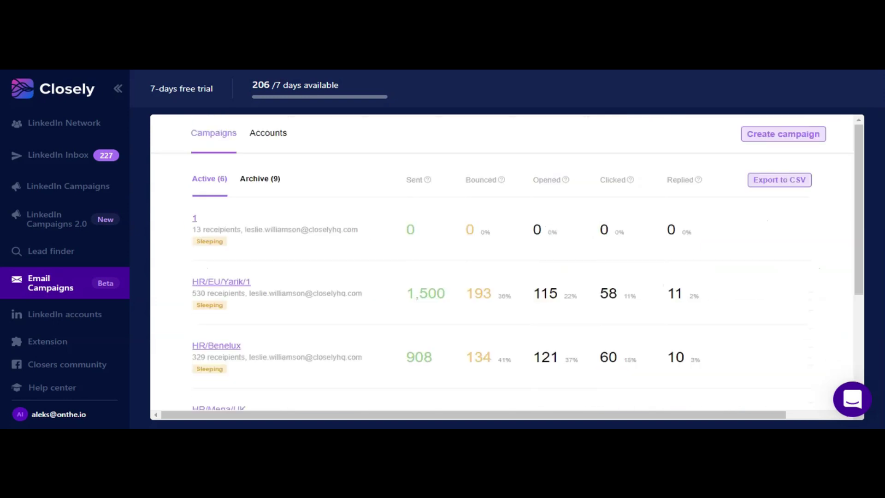